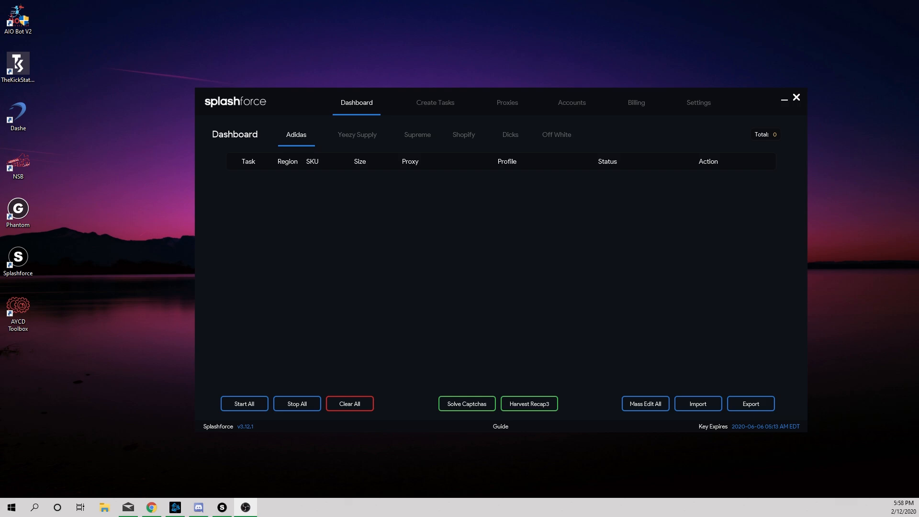
Set the new task's site to Adidas and its quantity to 1
left_click(476, 370)
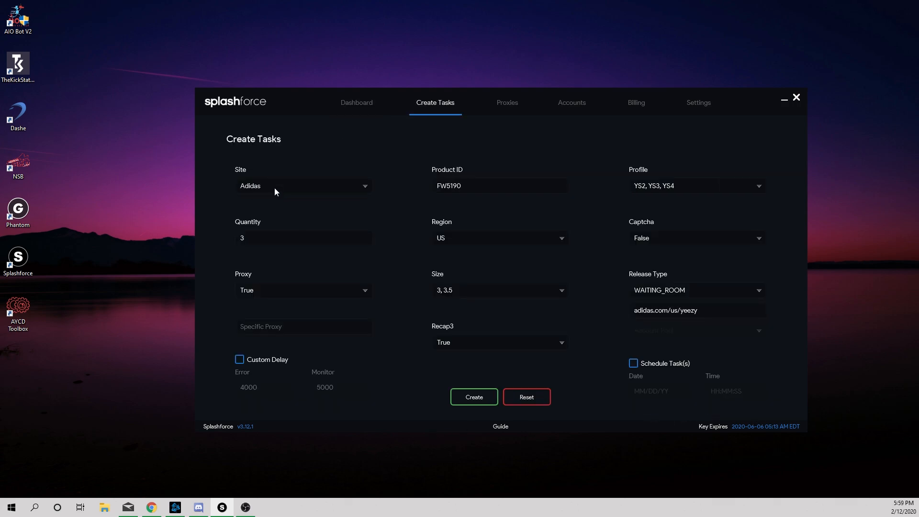
left_click(274, 187)
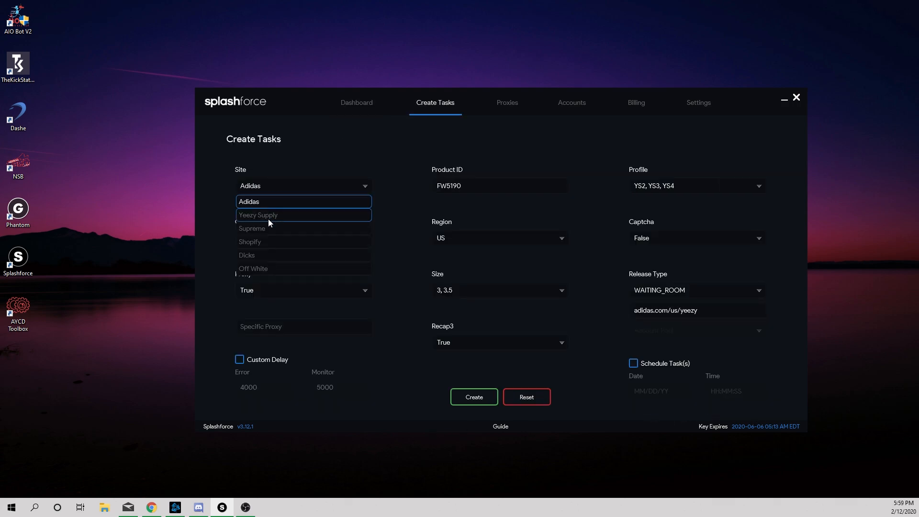
left_click(278, 205)
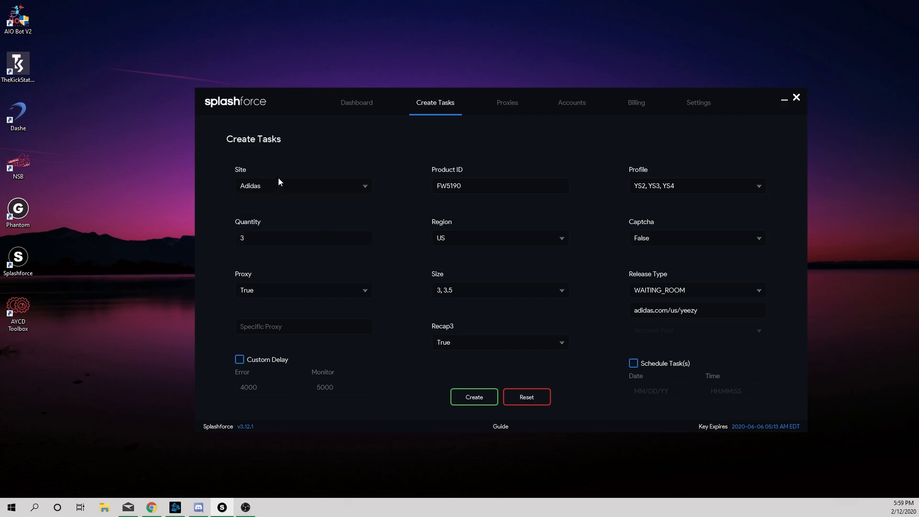
double_click(468, 190)
double_click(468, 189)
left_click(467, 189)
double_click(258, 237)
type("1")
Choose US as the task's region and set Captcha to False
left_click(444, 240)
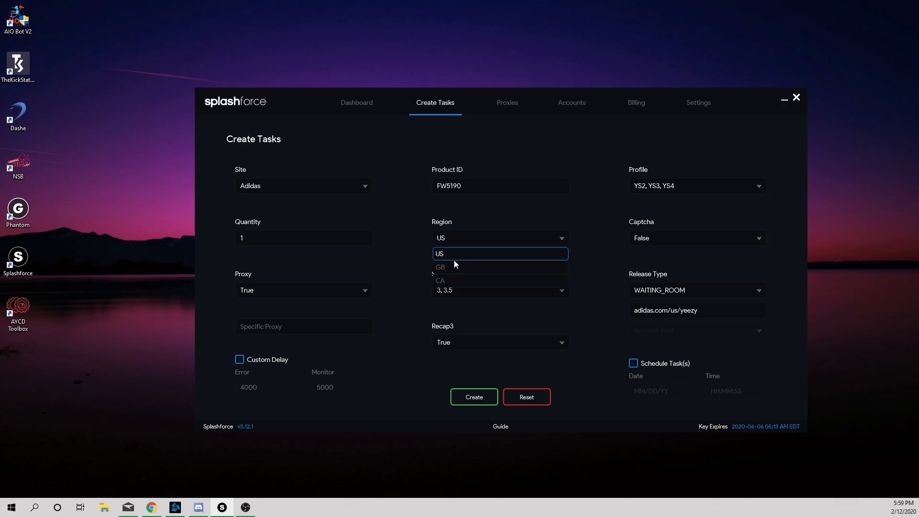
left_click(662, 238)
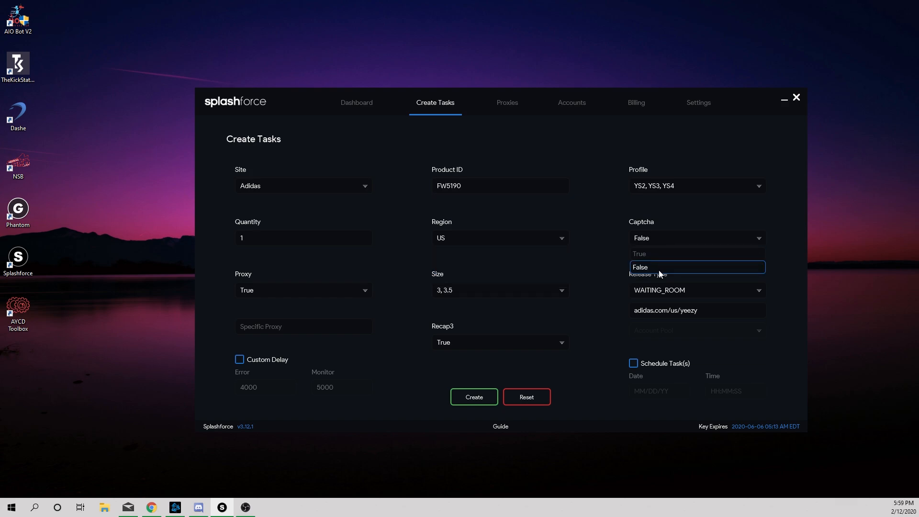
left_click(659, 268)
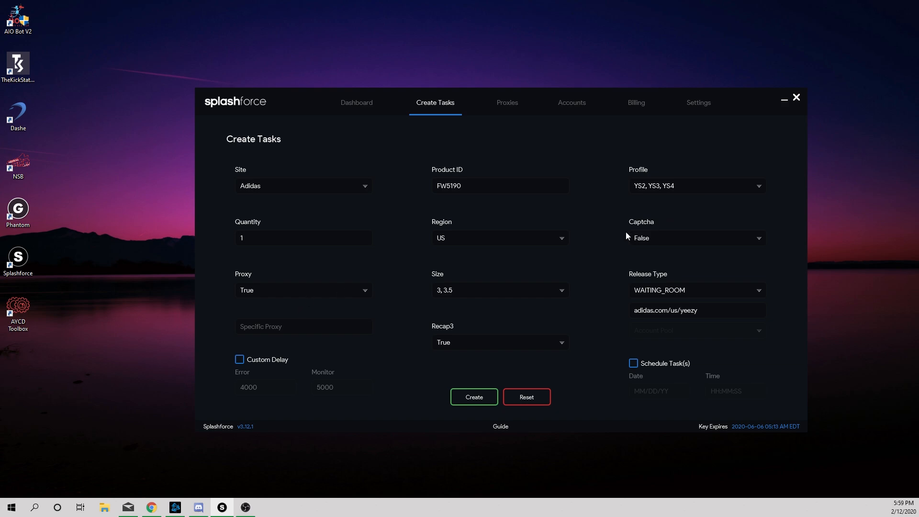
left_click(647, 242)
left_click(647, 253)
left_click(667, 234)
left_click(648, 266)
Add sizes 4 and 4.5 to the Adidas task's size selection
left_click(465, 290)
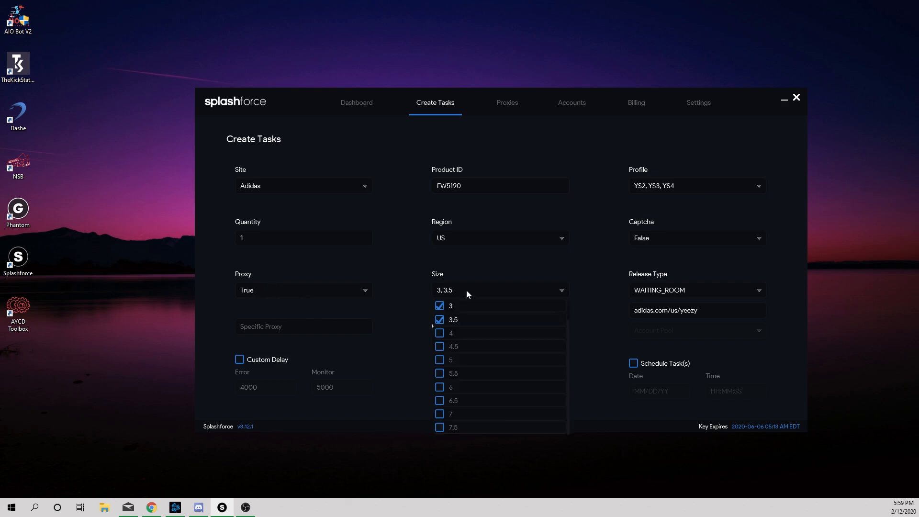
left_click(479, 333)
left_click(480, 346)
left_click(474, 270)
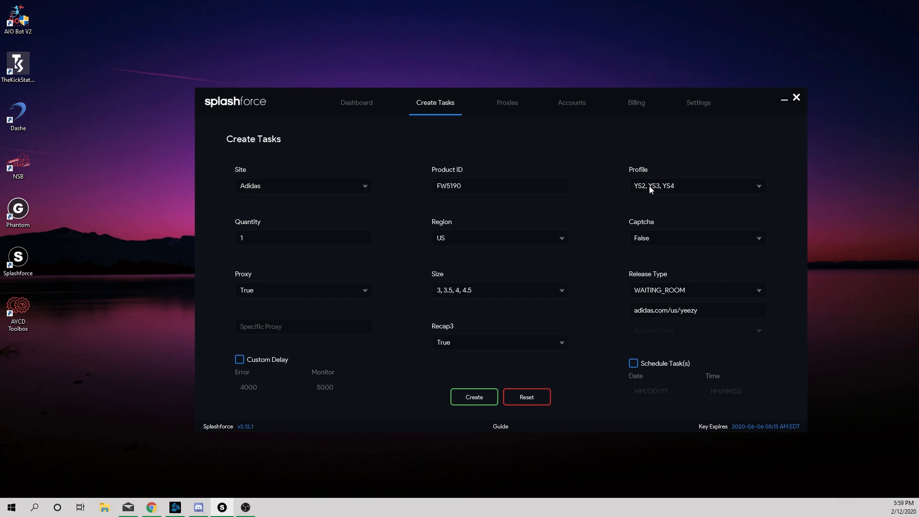
left_click(450, 292)
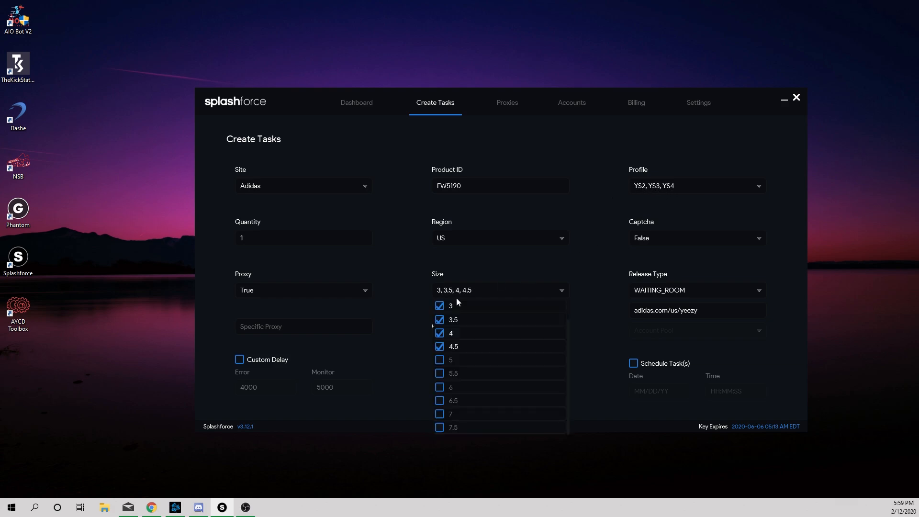
left_click(581, 217)
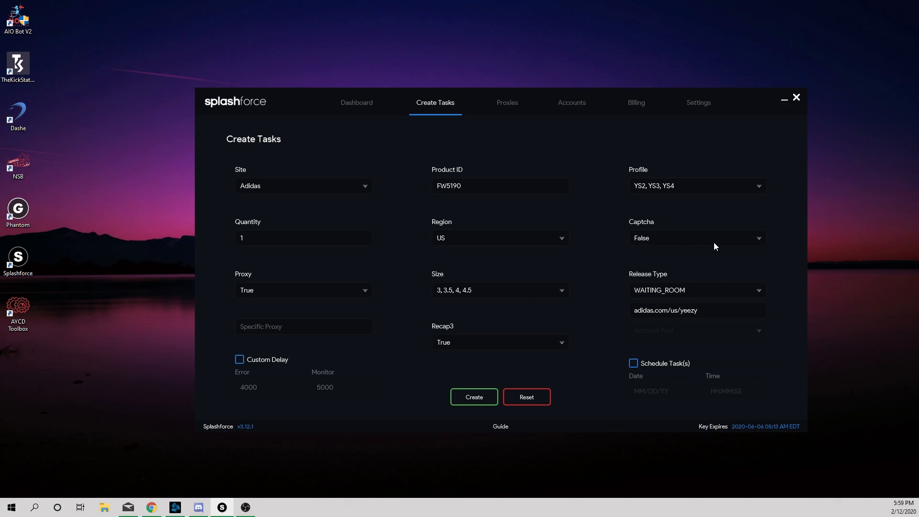
Review the release type options and the waiting room URL, keeping WAITING_ROOM selected
left_click(653, 289)
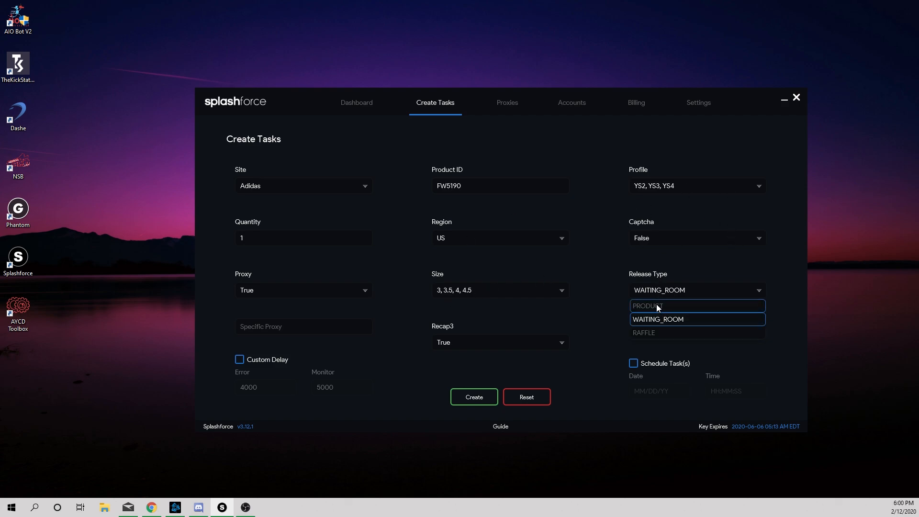
left_click(612, 283)
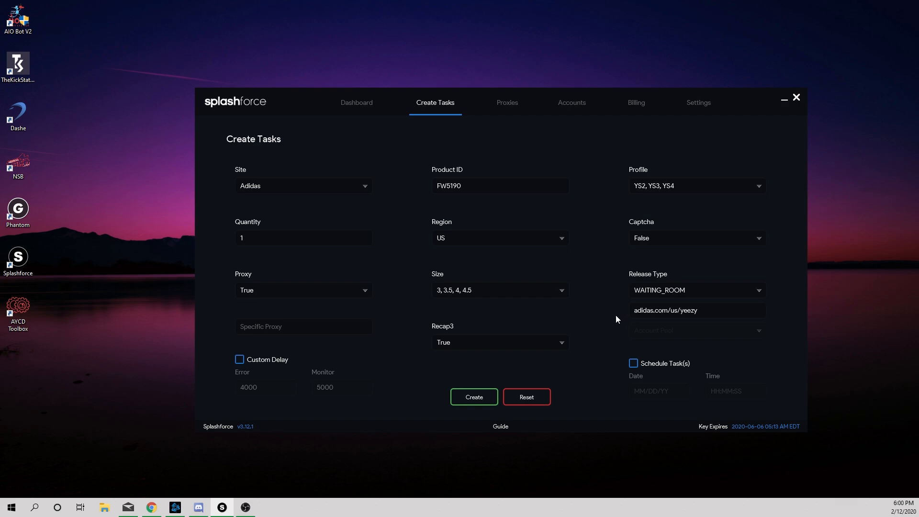
left_click(667, 287)
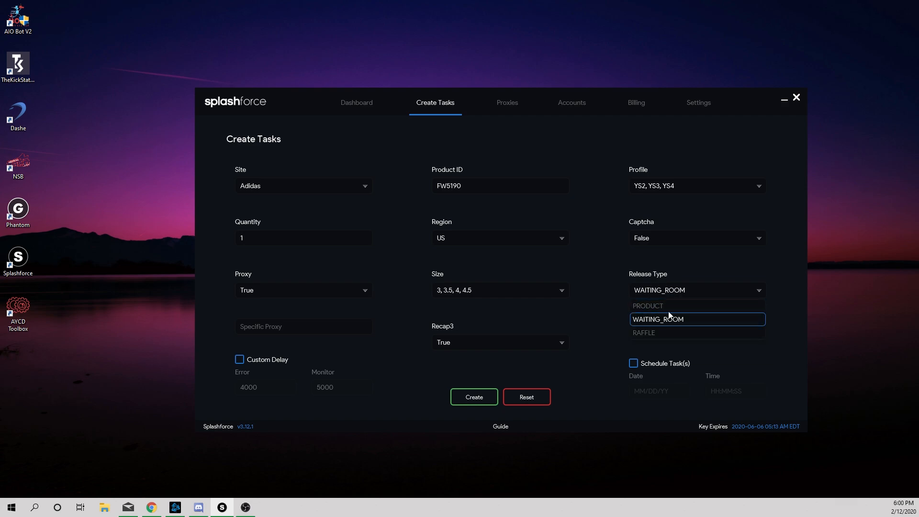
left_click(616, 307)
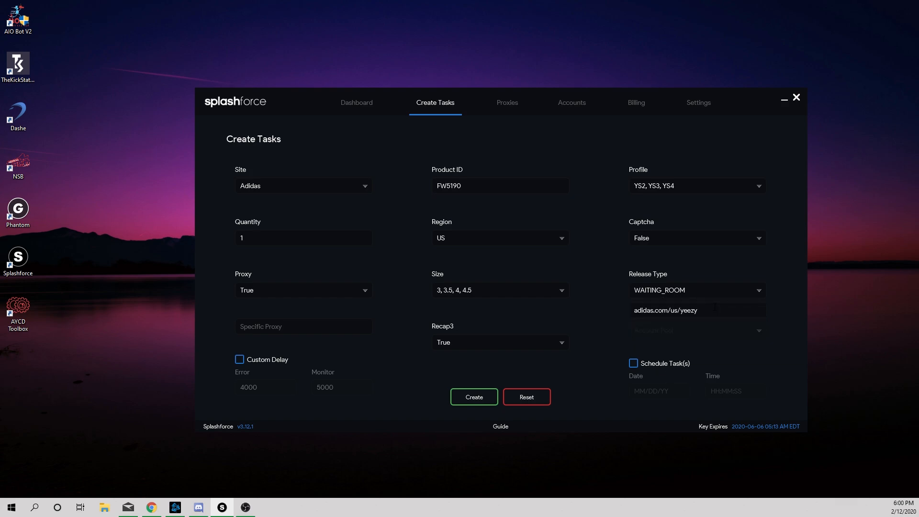
mouse_move(703, 310)
left_mouse_down()
mouse_move(632, 310)
mouse_move(700, 311)
left_mouse_up()
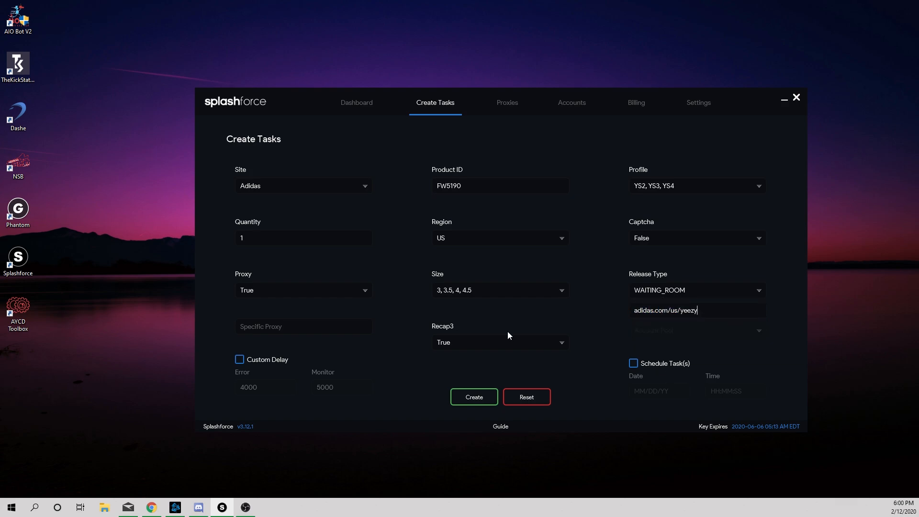
Set Recap3 to True and create the Adidas tasks, ending on the dashboard
left_click(466, 342)
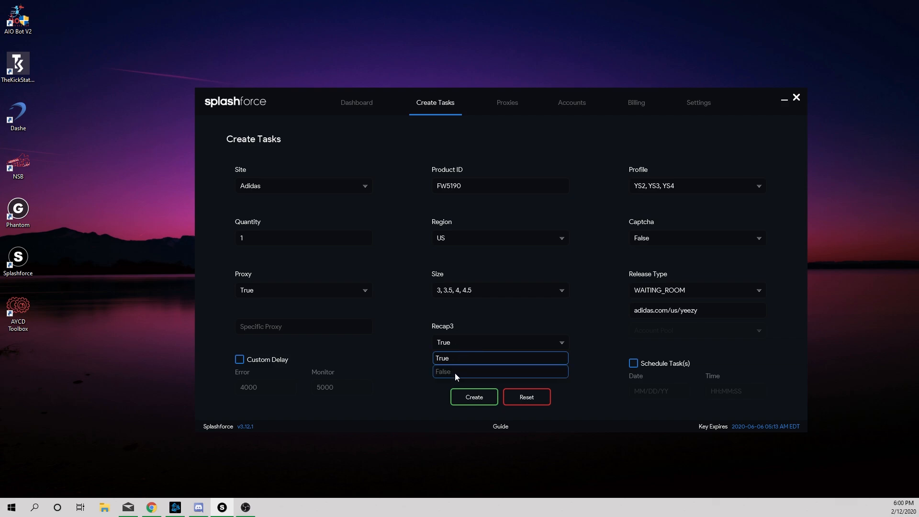
left_click(455, 372)
left_click(466, 342)
left_click(463, 359)
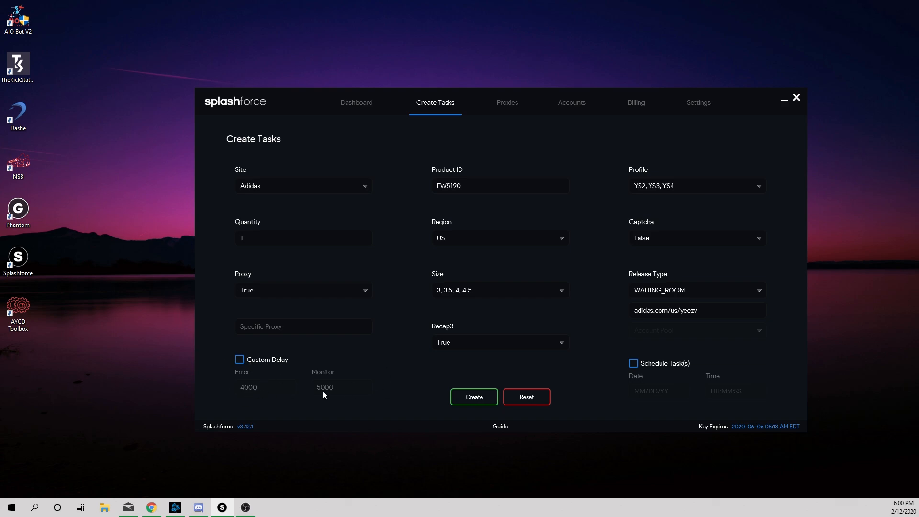
left_click(356, 103)
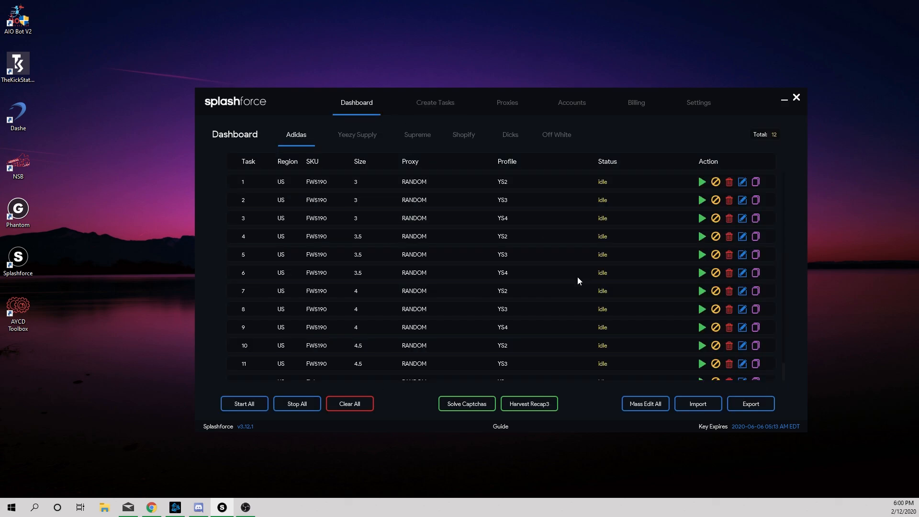
Open the Recap3 harvester, check its default session, and close and reopen it before returning to the main window
left_click(542, 404)
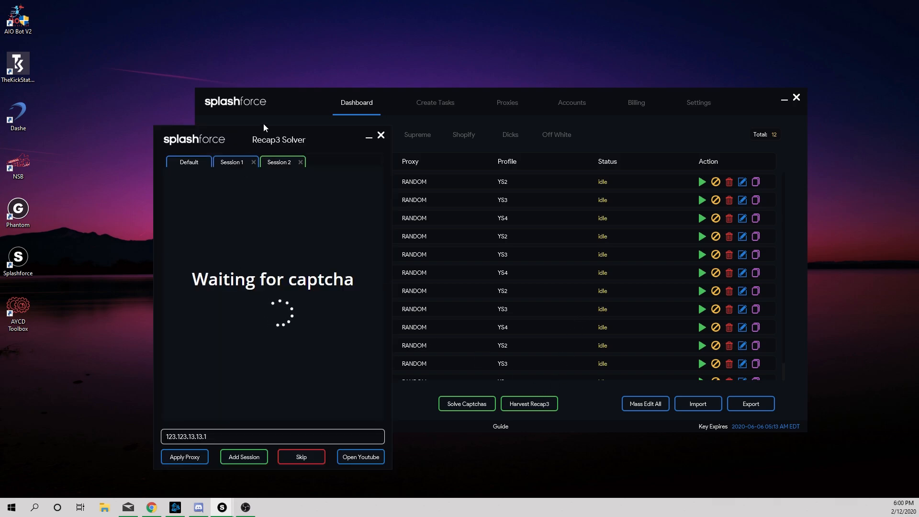
left_click(193, 159)
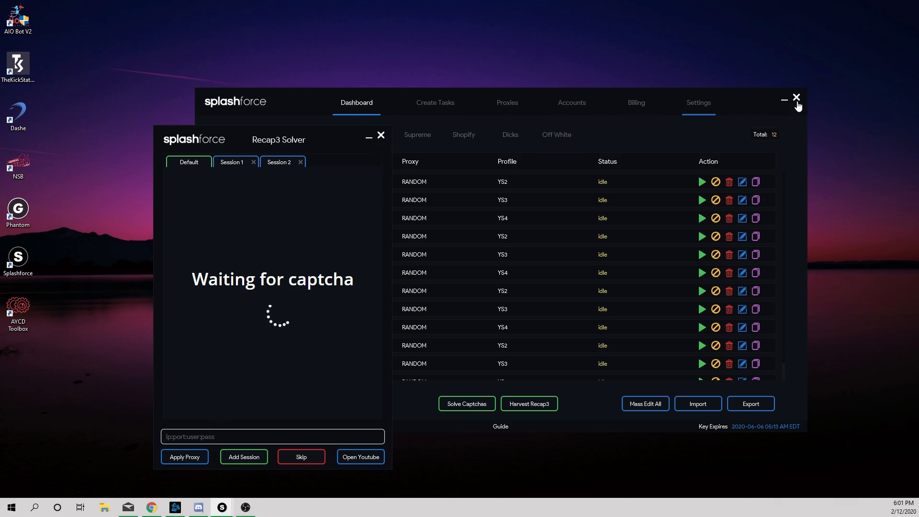
left_click(381, 135)
left_click(522, 403)
left_click(628, 140)
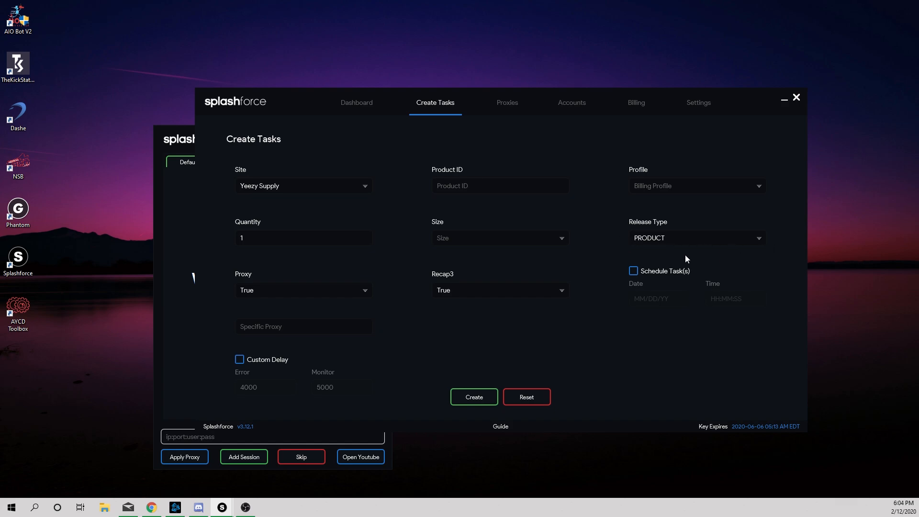
Create a Yeezy Supply task for product ID SW3534 in size 5.5 with release type WAITING_ROOM
left_click(684, 239)
left_click(670, 267)
left_click(687, 190)
left_click(481, 166)
left_click(541, 237)
left_click(412, 186)
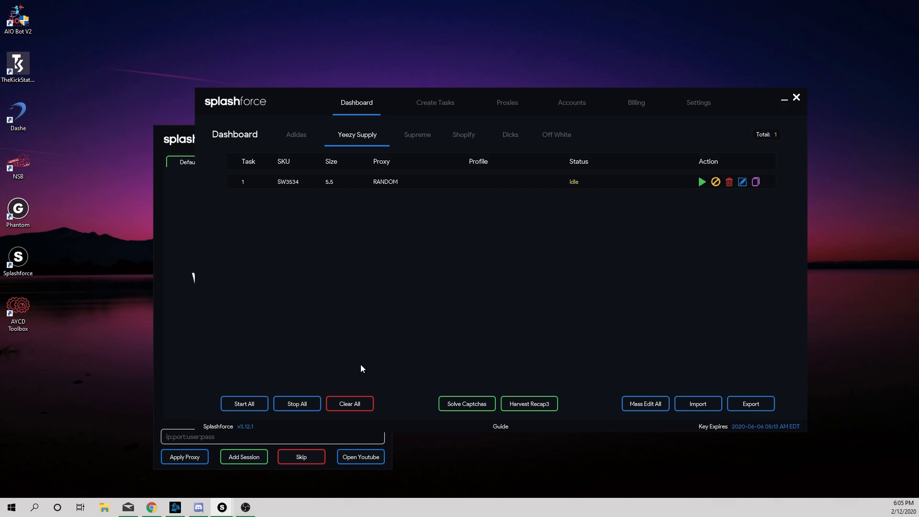
Look over the Adidas task list and return to the Yeezy Supply task list
left_click(300, 137)
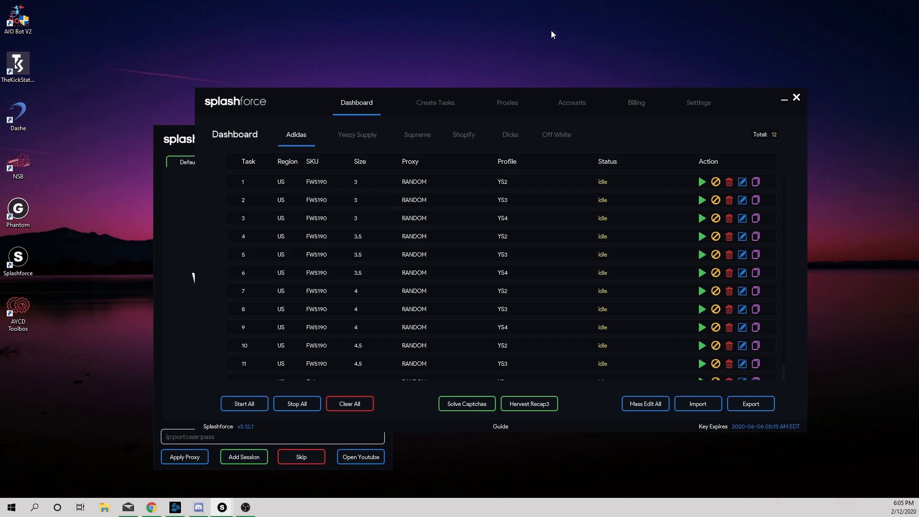
left_click(363, 136)
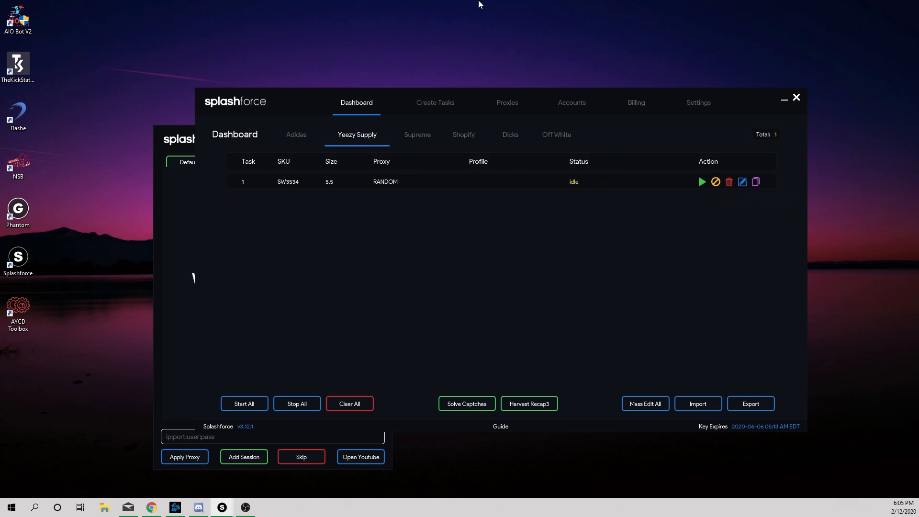
Switch the task creation form's site to Adidas and set its release type to RAFFLE
left_click(449, 101)
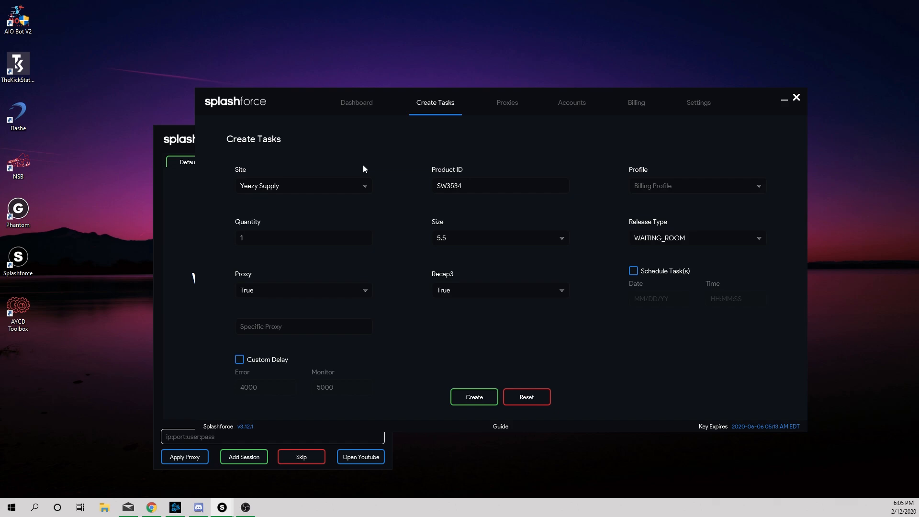
left_click(334, 186)
left_click(326, 205)
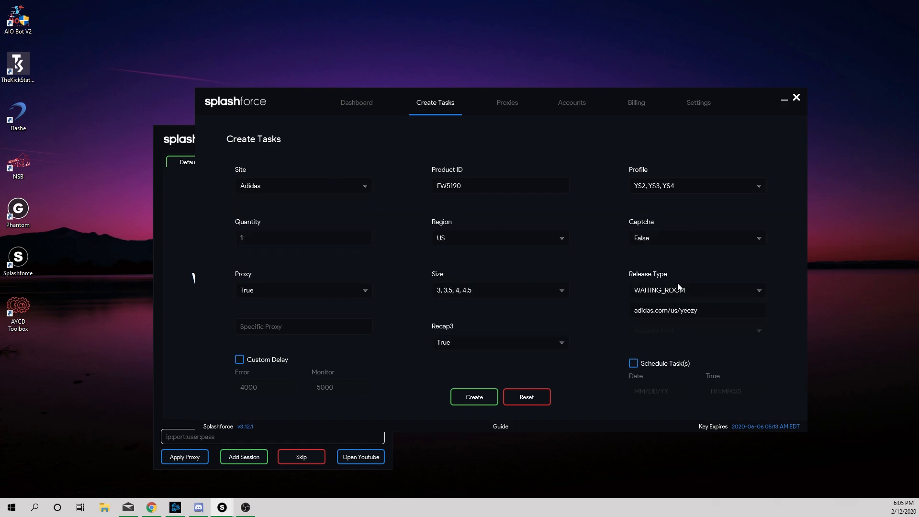
left_click(675, 296)
left_click(671, 329)
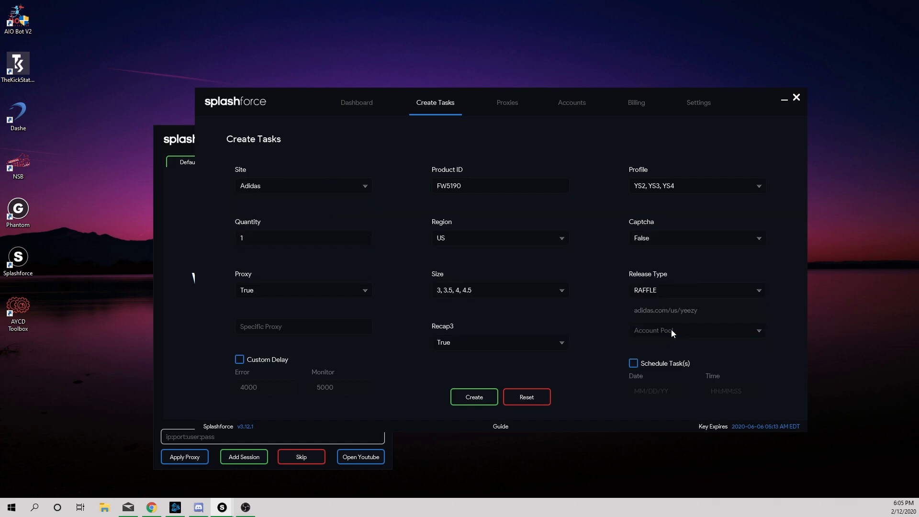